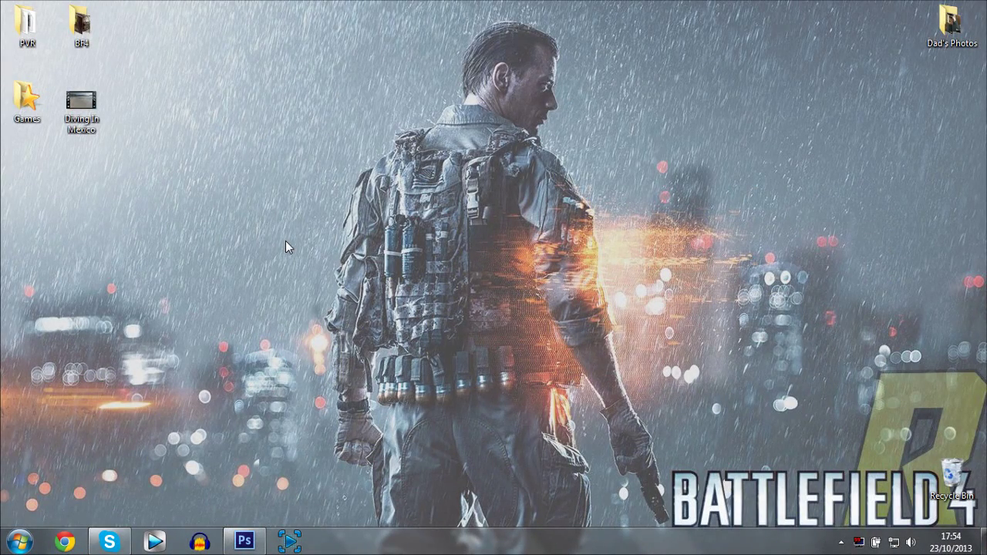
Step: Bring Photoshop back and put the RAHUL text layer into edit mode with the Type tool
{"action": "left_click", "coordinate": [244, 542]}
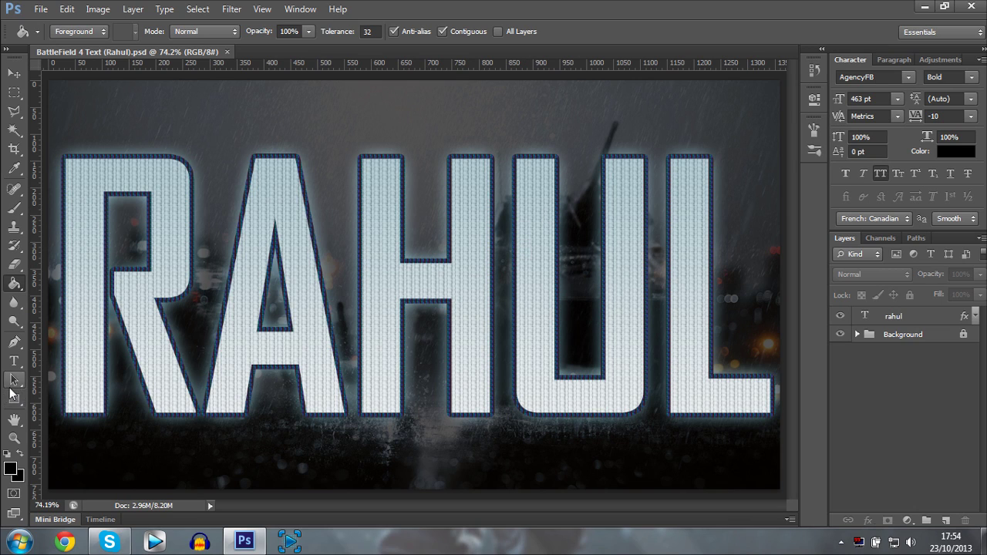
{"action": "left_click", "coordinate": [14, 362]}
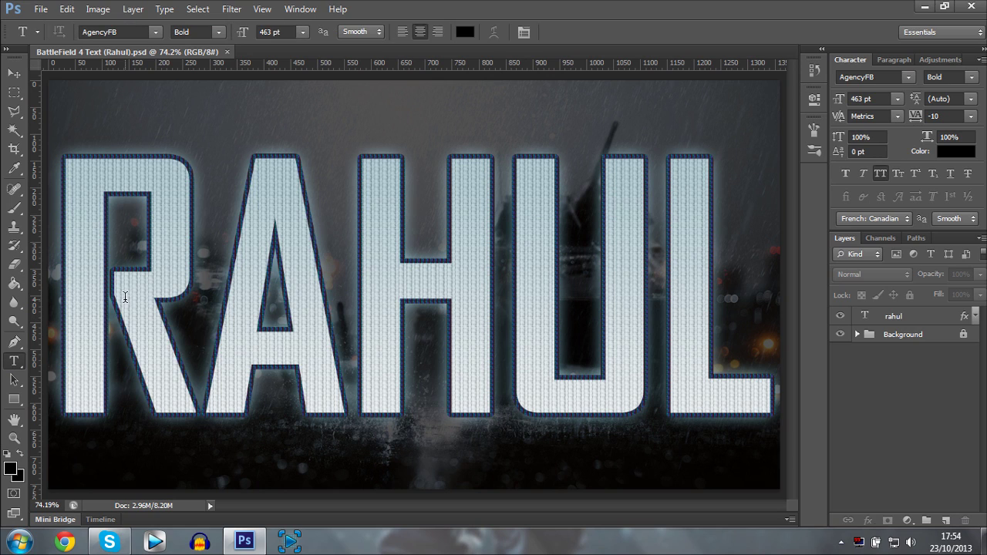
{"action": "left_click", "coordinate": [124, 296]}
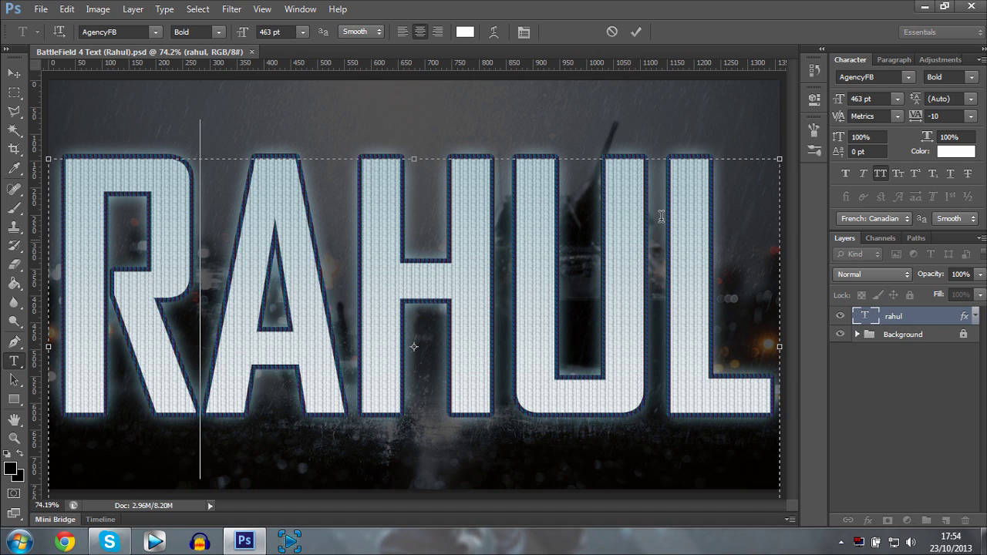
{"action": "right_click", "coordinate": [340, 50]}
Step: Commit the text edit and create a new transparent 800x800 document
{"action": "key", "text": "Escape"}
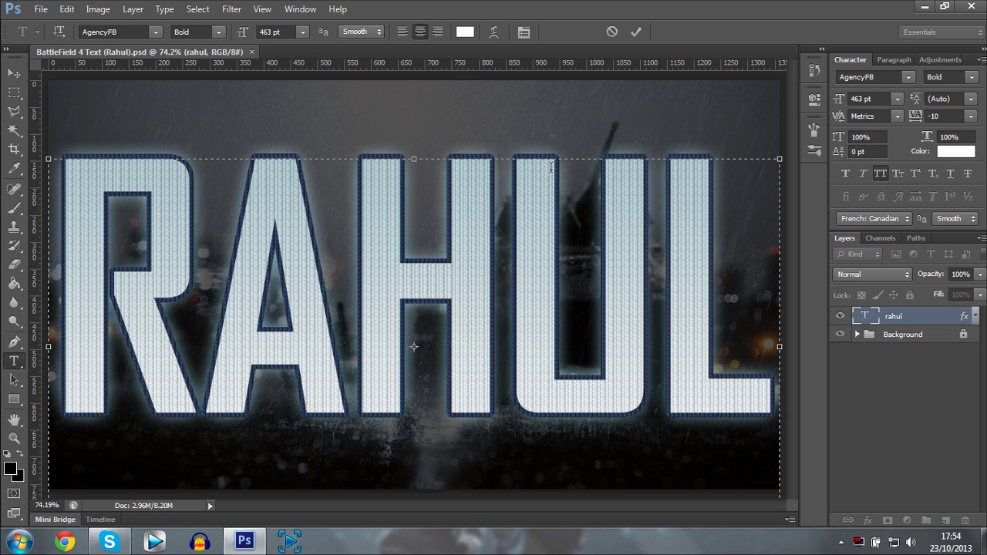
{"action": "left_click", "coordinate": [635, 32]}
{"action": "right_click", "coordinate": [561, 49]}
{"action": "left_click", "coordinate": [614, 113]}
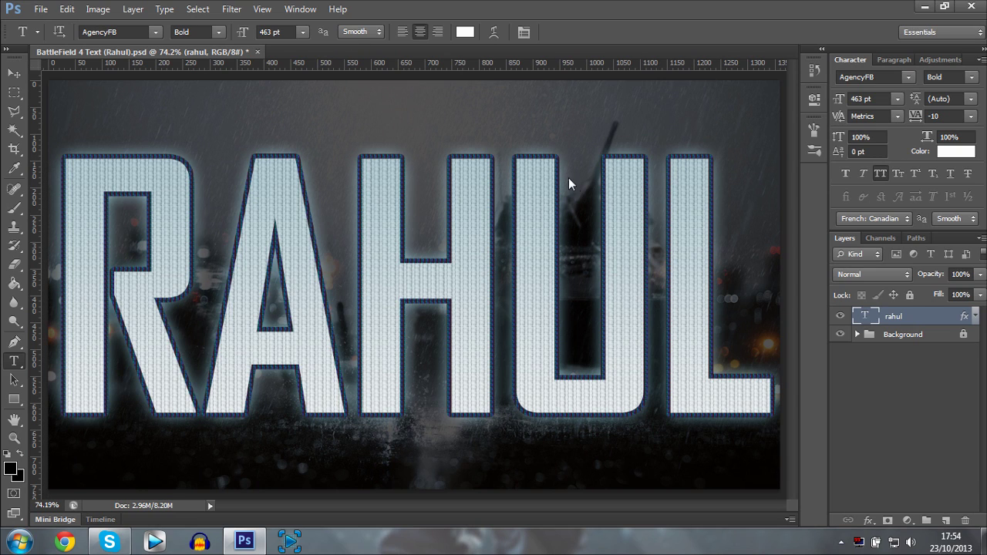
{"action": "left_click", "coordinate": [608, 129]}
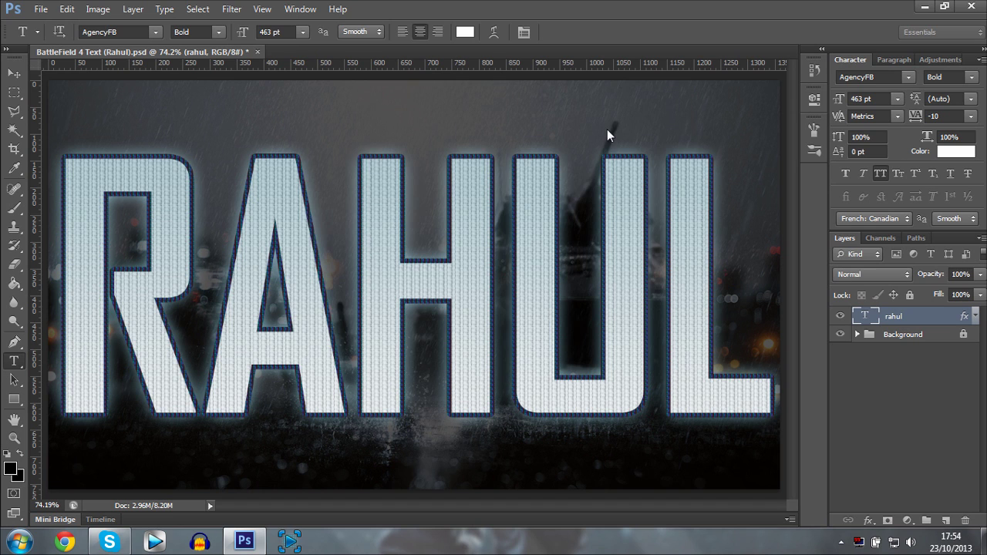
Step: Duplicate the rahul layer from BattleField 4 Text into the Untitled-1 document
{"action": "left_click", "coordinate": [213, 51]}
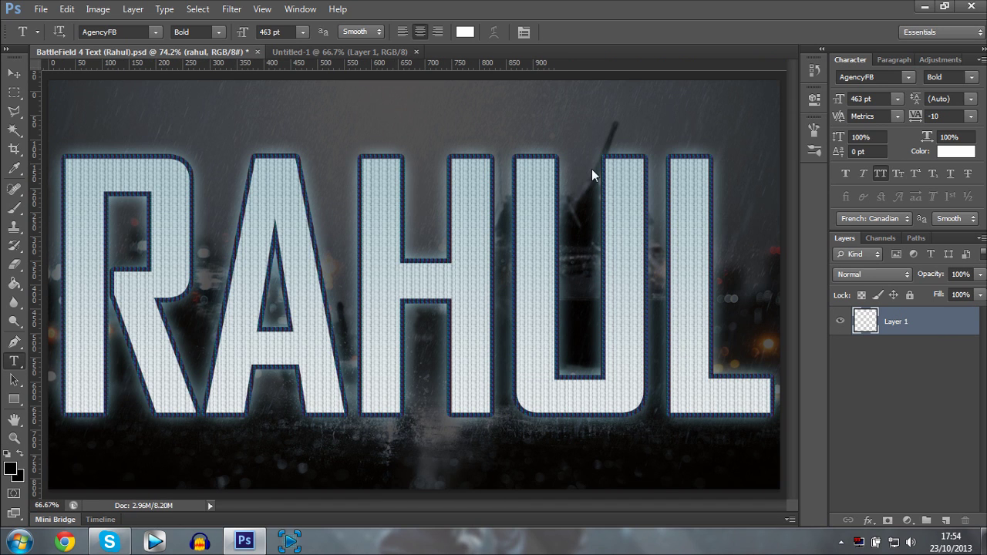
{"action": "right_click", "coordinate": [906, 323]}
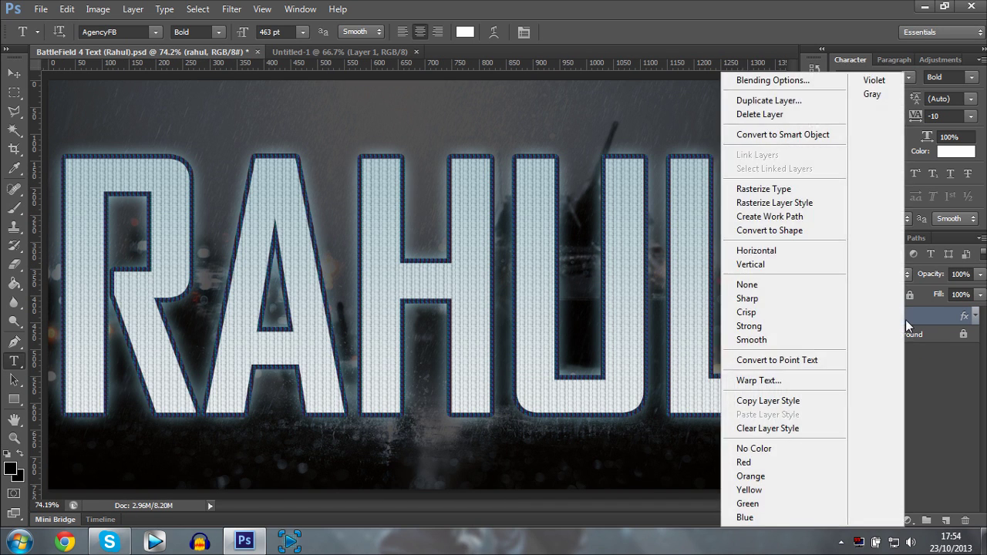
{"action": "left_click", "coordinate": [754, 106]}
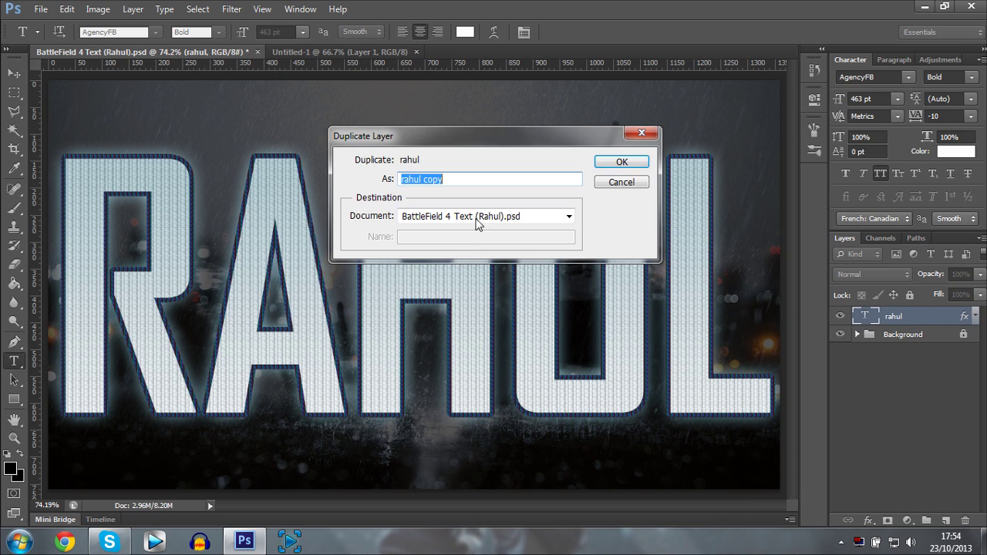
{"action": "left_click", "coordinate": [476, 218]}
{"action": "left_click", "coordinate": [461, 242]}
{"action": "left_click", "coordinate": [621, 161]}
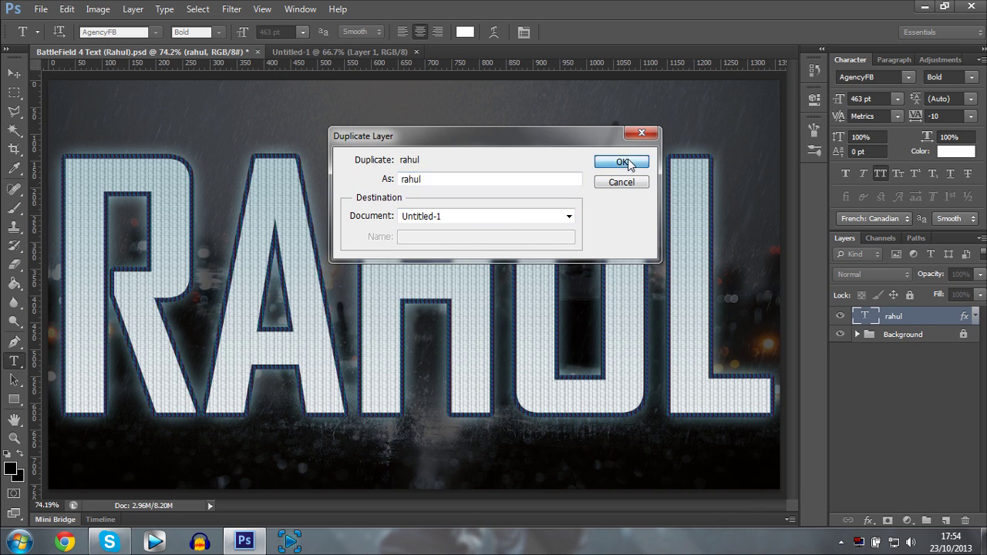
Step: View the copied layer in Untitled-1, then close that document without saving
{"action": "left_click", "coordinate": [347, 51]}
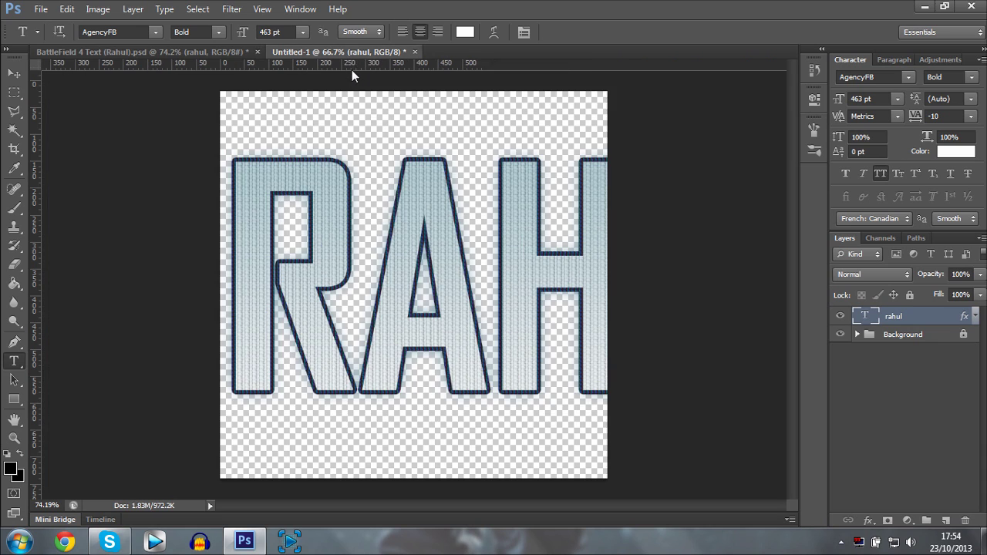
{"action": "left_click", "coordinate": [414, 52]}
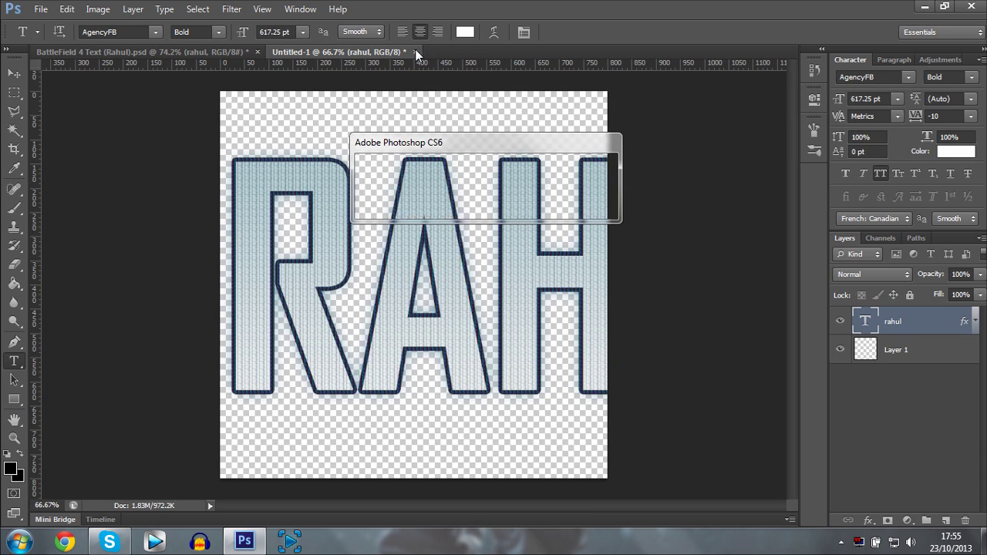
{"action": "left_click", "coordinate": [494, 205]}
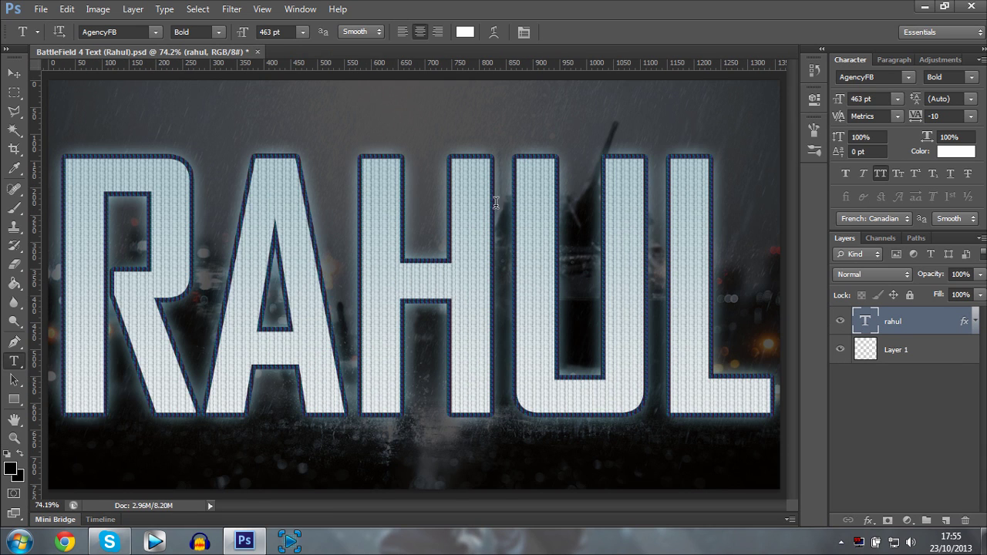
Step: Expand the rahul layer's fx list to show Stroke, Color, Gradient, Pattern Overlay and Outer Glow
{"action": "left_click", "coordinate": [974, 316]}
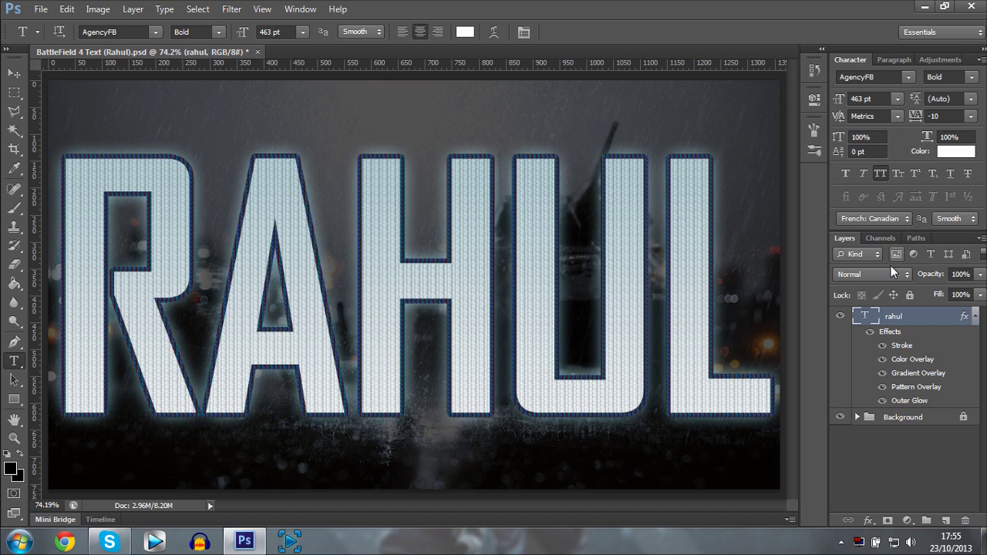
Step: Open Layer Style for rahul and review the 9 px outside Stroke, then the 10% Color Overlay
{"action": "double_click", "coordinate": [893, 331]}
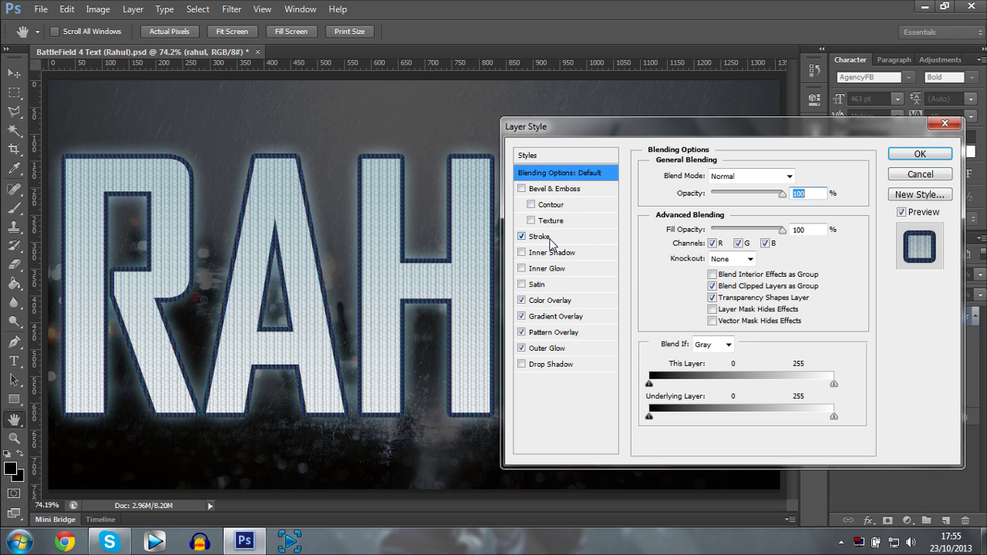
{"action": "left_click", "coordinate": [549, 239]}
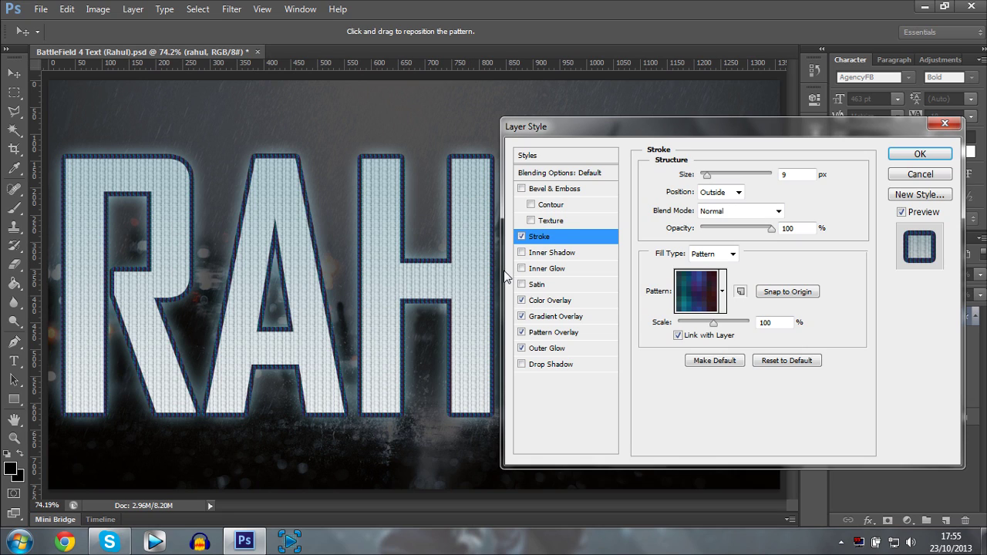
{"action": "left_click", "coordinate": [539, 302]}
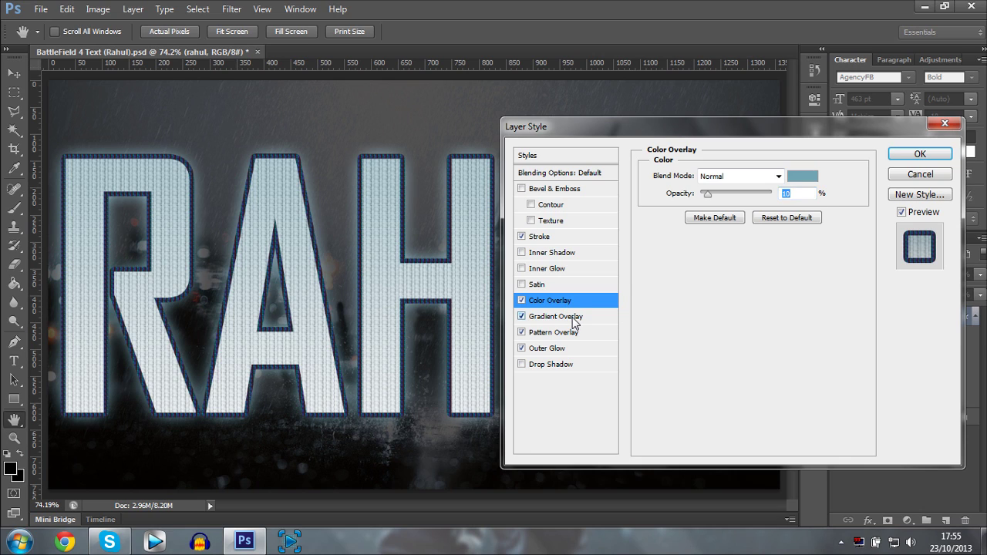
Step: Review the Linear Burn 40% Gradient Overlay, then the Luminosity 80% Pattern Overlay at 100% scale
{"action": "left_click", "coordinate": [571, 317]}
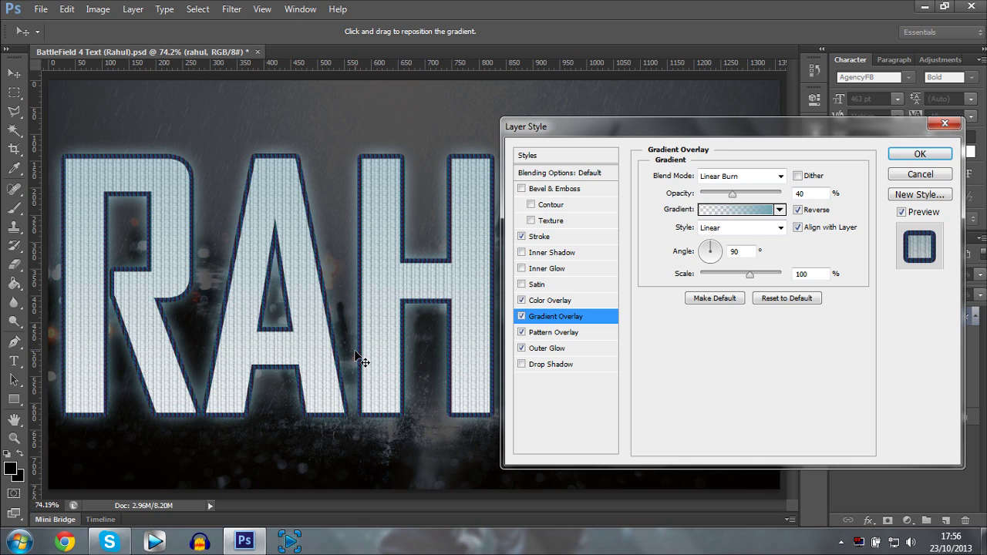
{"action": "left_click", "coordinate": [571, 333]}
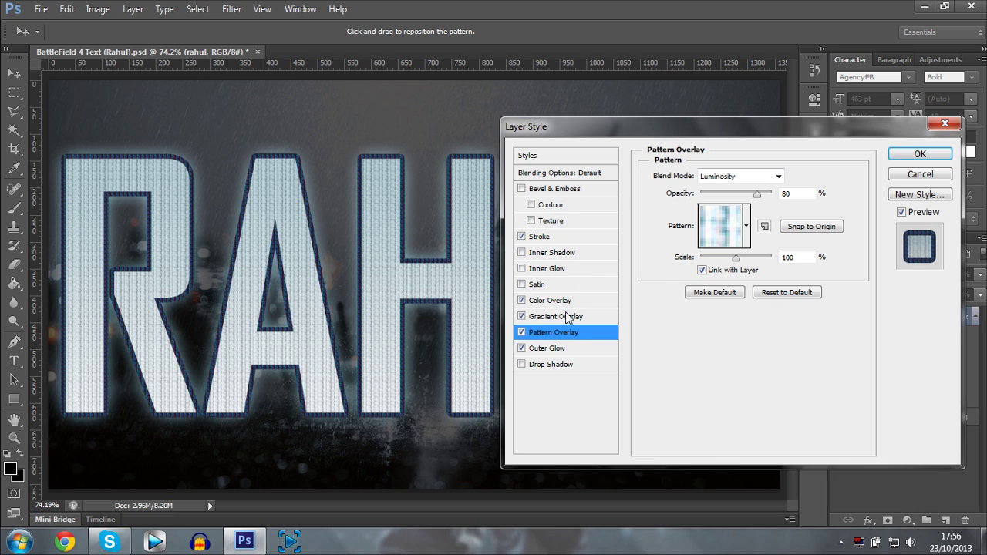
Step: Toggle the Pattern Overlay off and back on to compare the letters
{"action": "left_click", "coordinate": [522, 333]}
{"action": "left_click", "coordinate": [522, 333]}
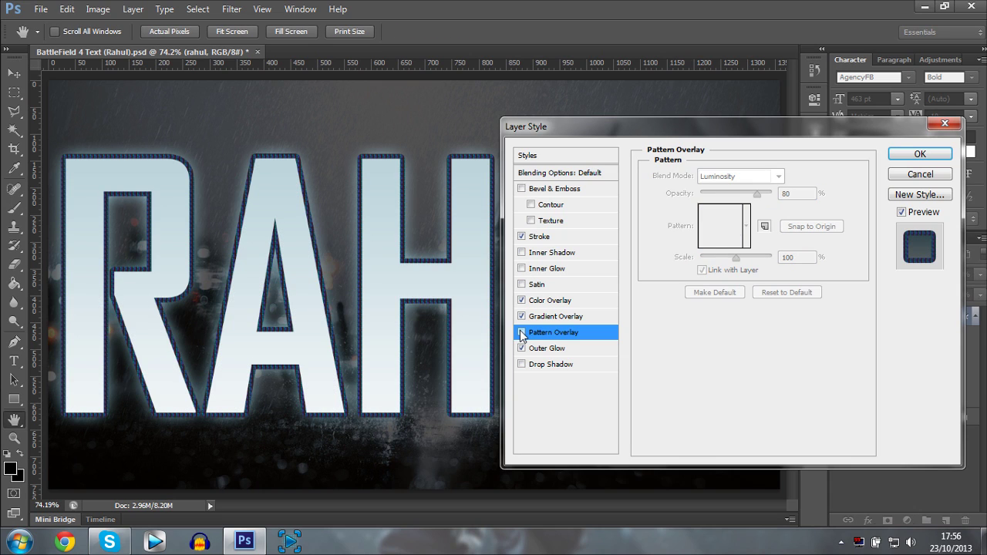
{"action": "left_click", "coordinate": [522, 333]}
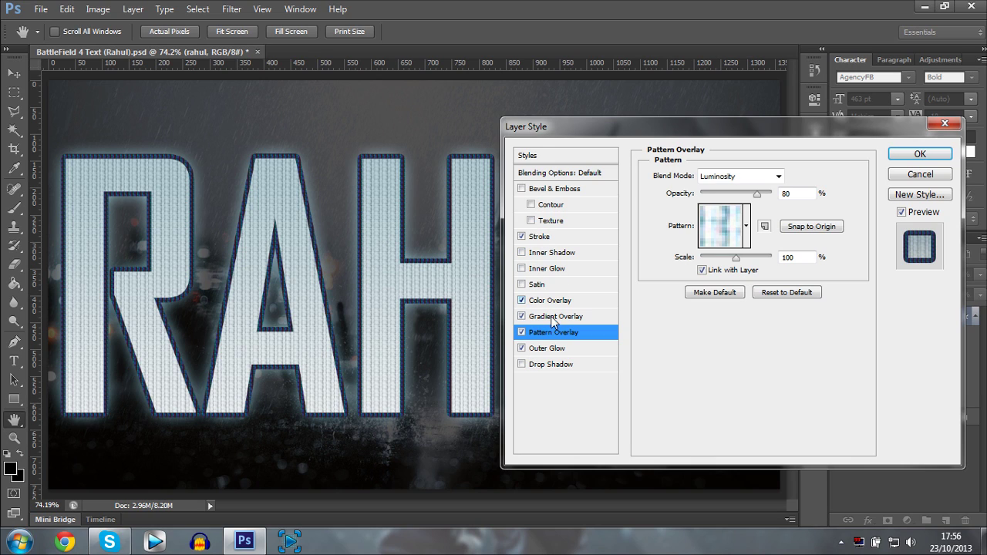
Step: Compare with and without the Screen 75%, 38 px Outer Glow, keep it on, and apply the style
{"action": "left_click", "coordinate": [536, 346]}
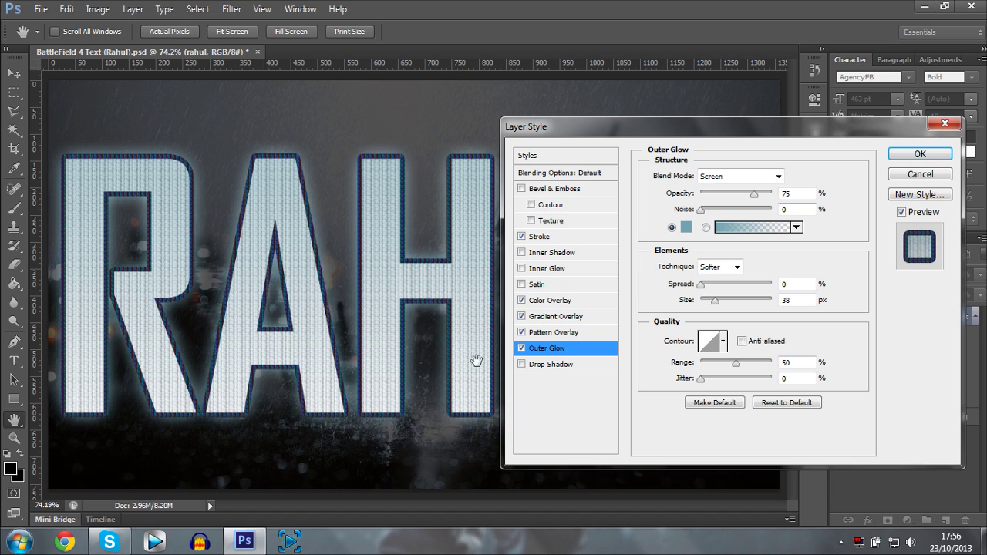
{"action": "left_click", "coordinate": [521, 348]}
{"action": "left_click", "coordinate": [522, 348]}
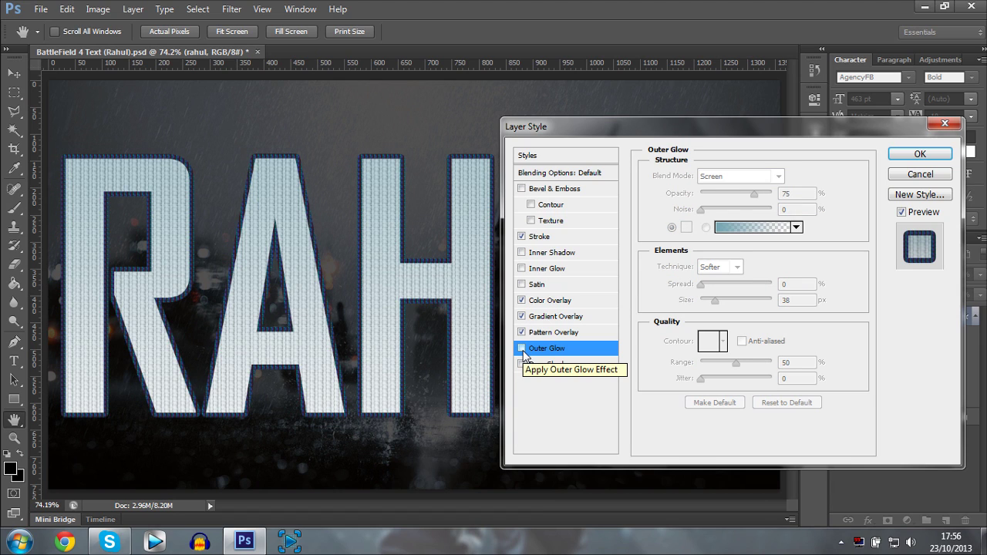
{"action": "left_click", "coordinate": [521, 348]}
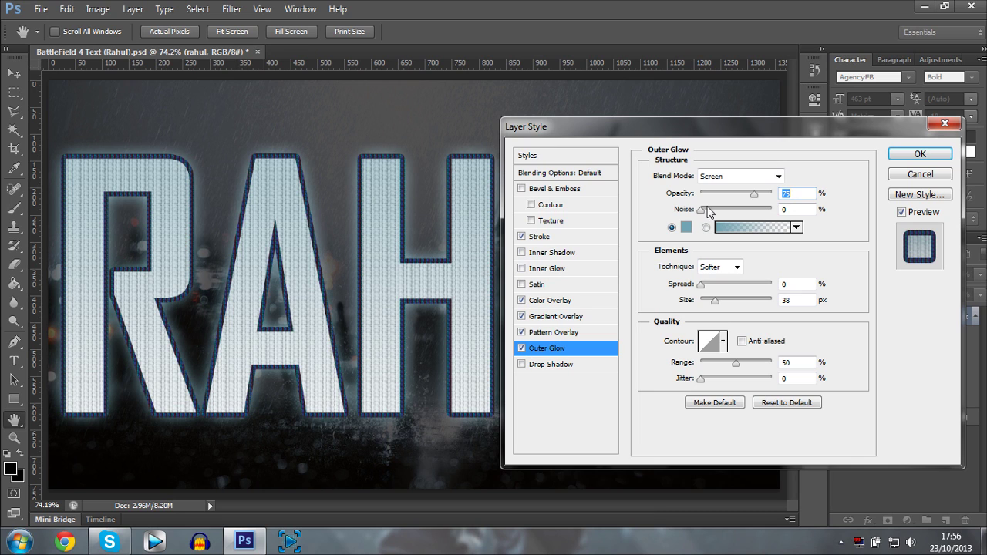
{"action": "left_click", "coordinate": [920, 155]}
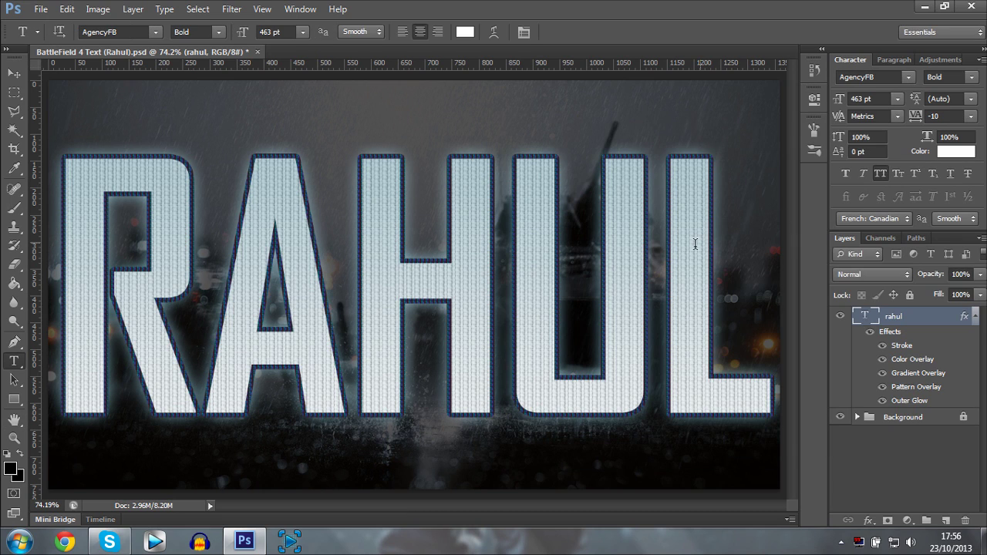